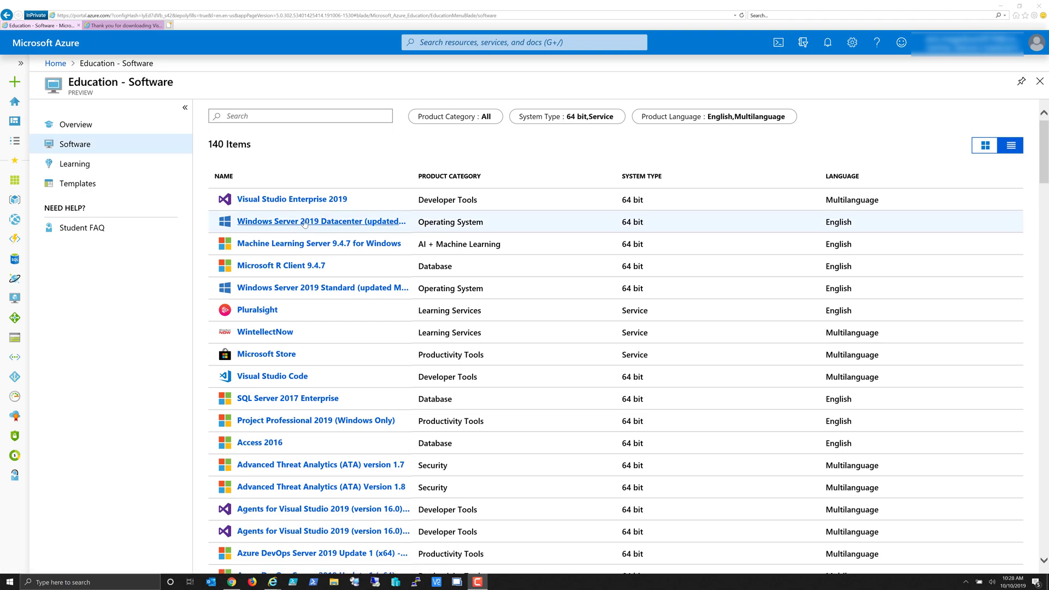
Step: Search the Education software list for "visio"
{"action": "scroll", "coordinate": [306, 219], "scroll_direction": "down", "scroll_amount": 15}
{"action": "scroll", "coordinate": [317, 173], "scroll_direction": "up", "scroll_amount": 15}
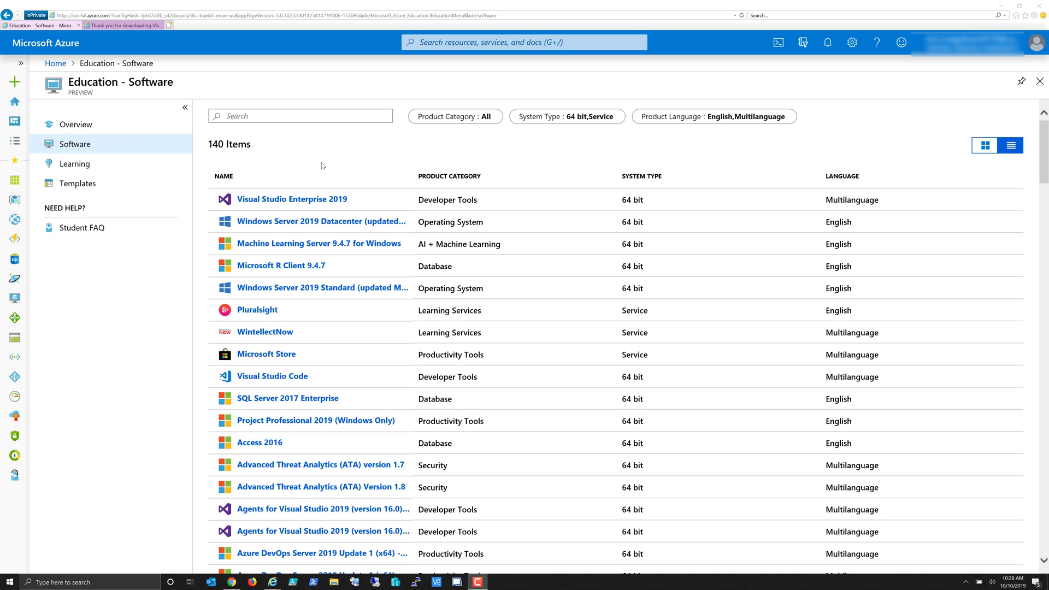
{"action": "left_click", "coordinate": [262, 118]}
{"action": "type", "text": "vis"}
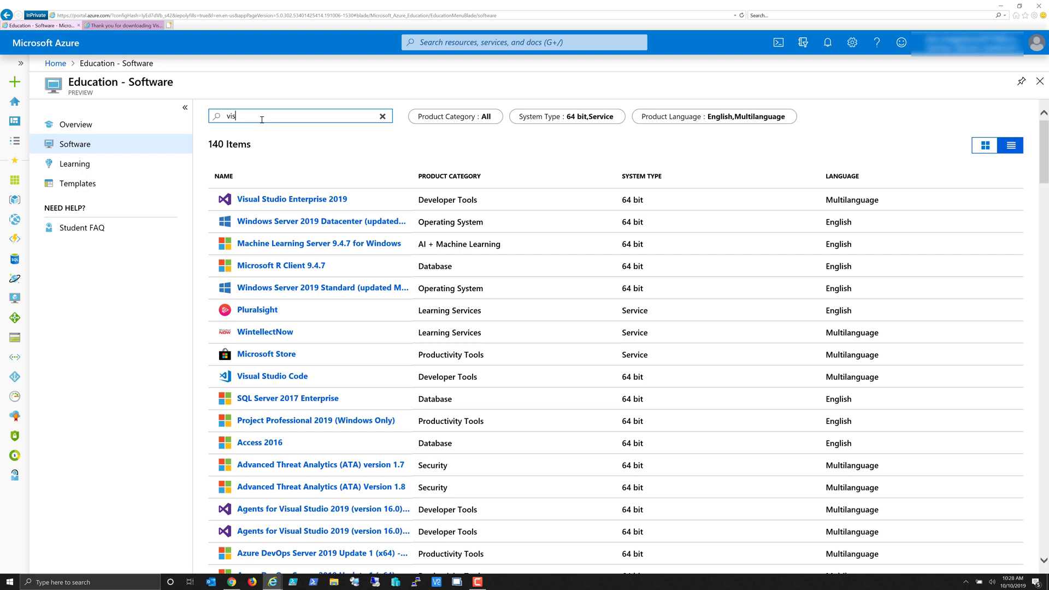
{"action": "type", "text": "ii"}
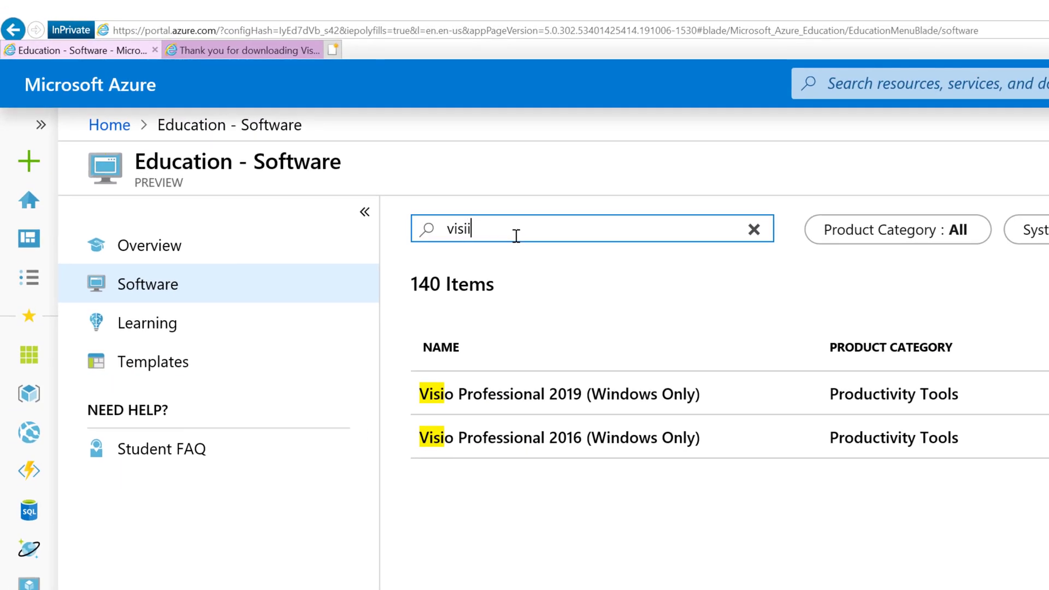
{"action": "type", "text": "o"}
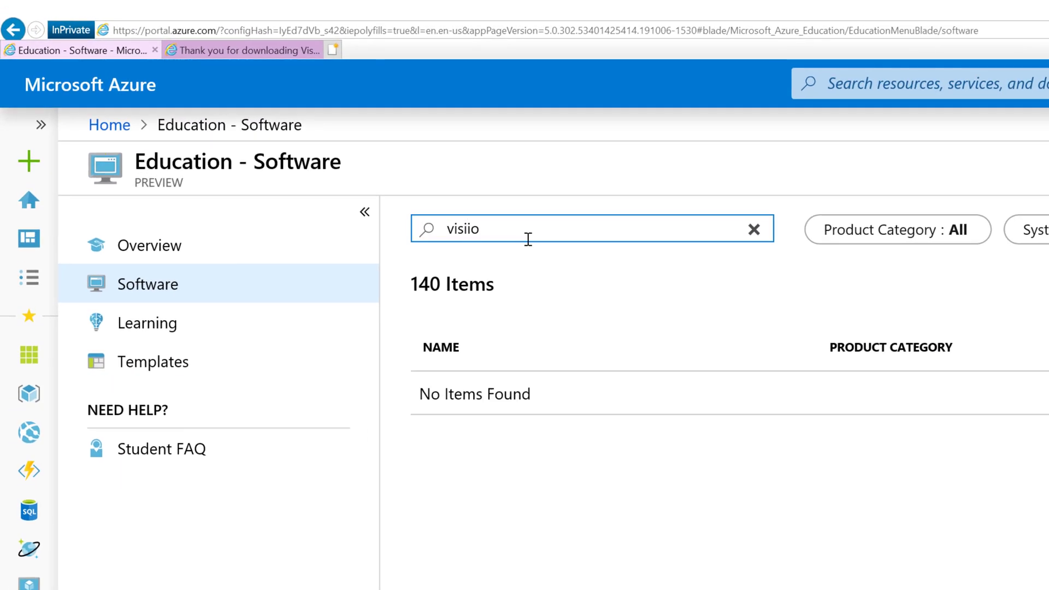
{"action": "key", "text": "BackSpace"}
{"action": "key", "text": "BackSpace"}
{"action": "key", "text": "BackSpace"}
{"action": "type", "text": "io"}
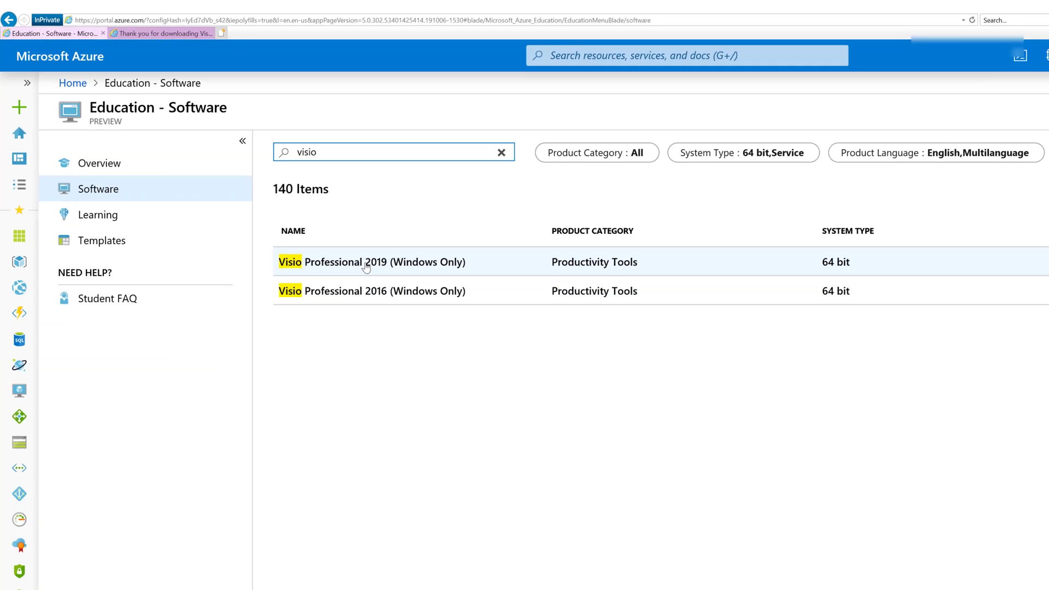
Step: Open the Visio Professional 2019 (Windows Only) entry, then download and save its ISO file
{"action": "left_click", "coordinate": [374, 264]}
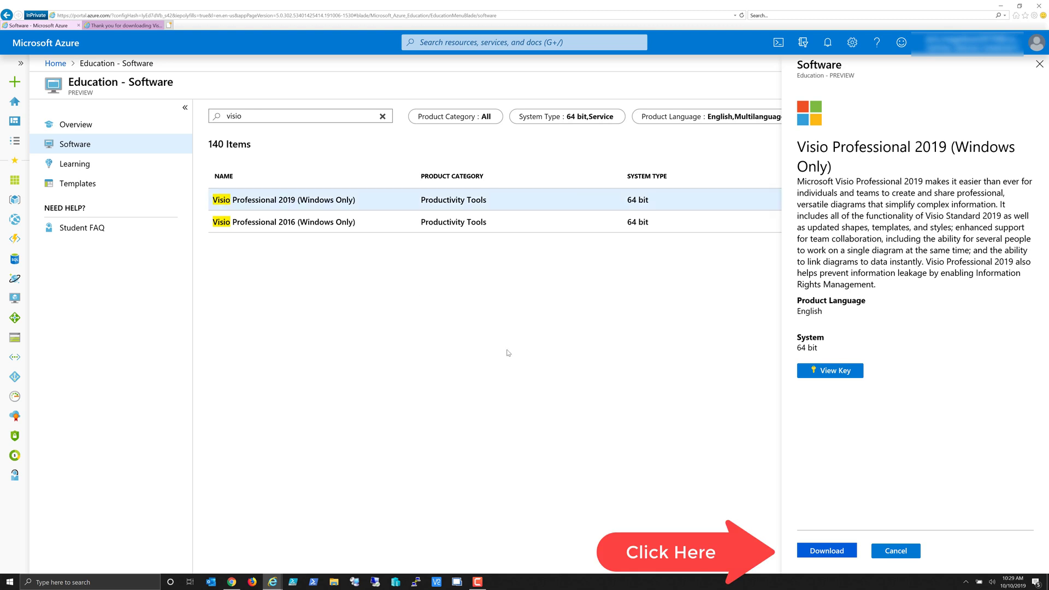
{"action": "left_click", "coordinate": [825, 551]}
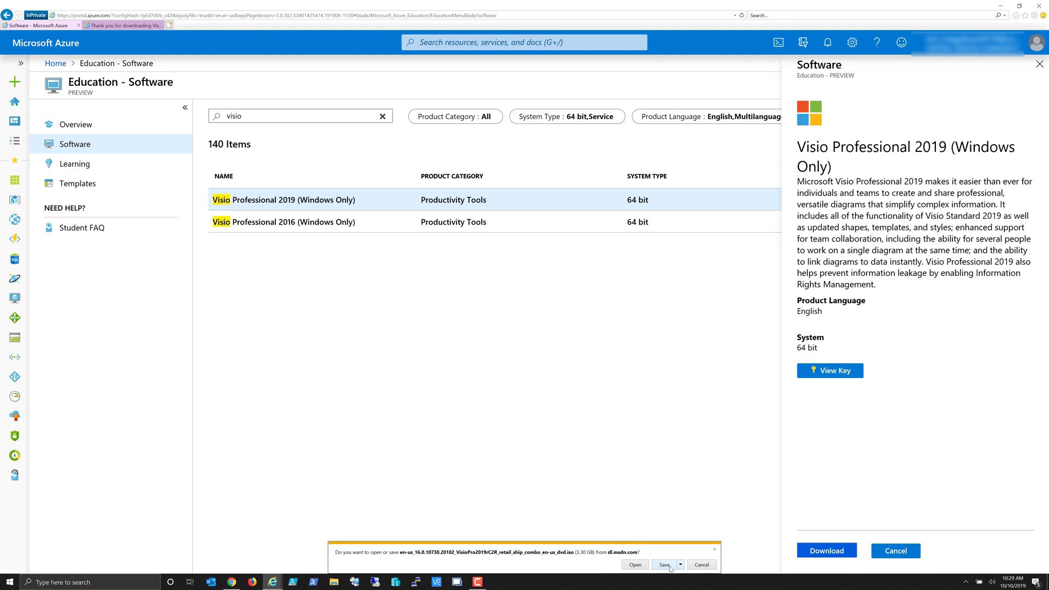
{"action": "left_click", "coordinate": [664, 566]}
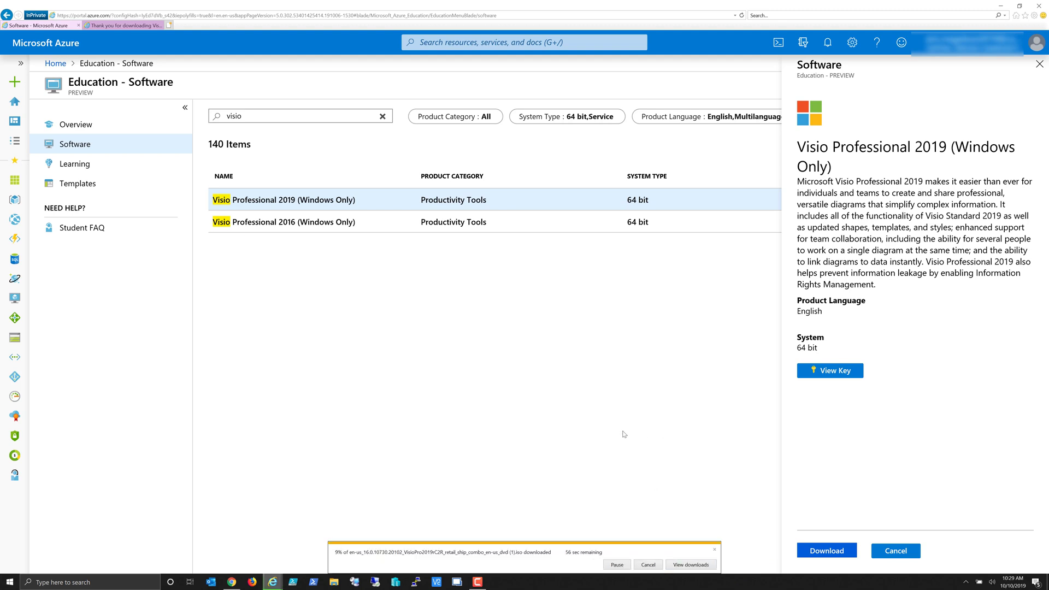
Step: Reveal and copy the Visio Professional 2019 product key, then close the product details
{"action": "left_click", "coordinate": [831, 375]}
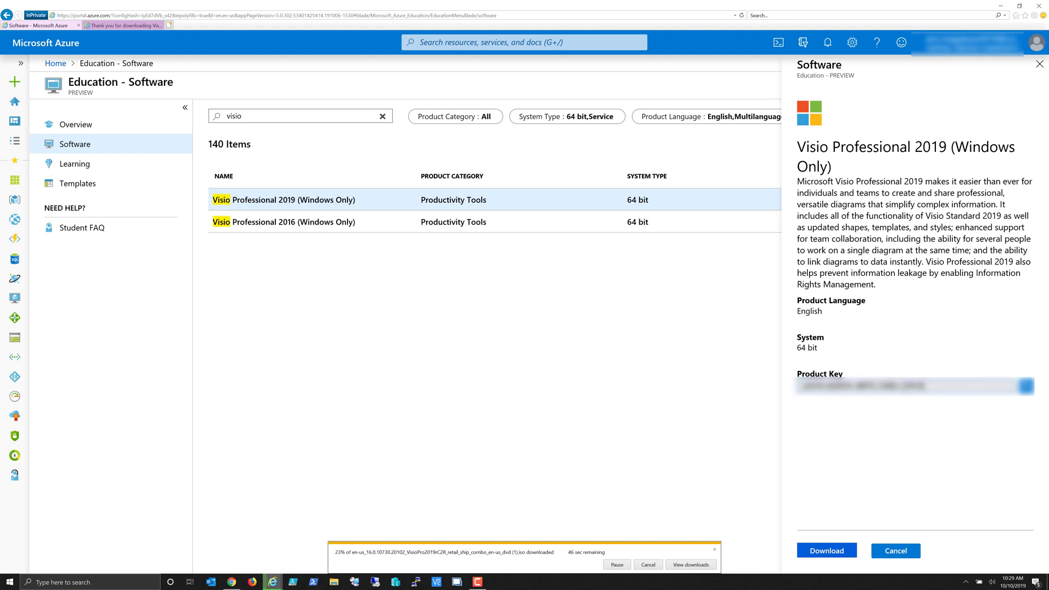
{"action": "left_click_drag", "start_coordinate": [924, 386], "coordinate": [800, 386]}
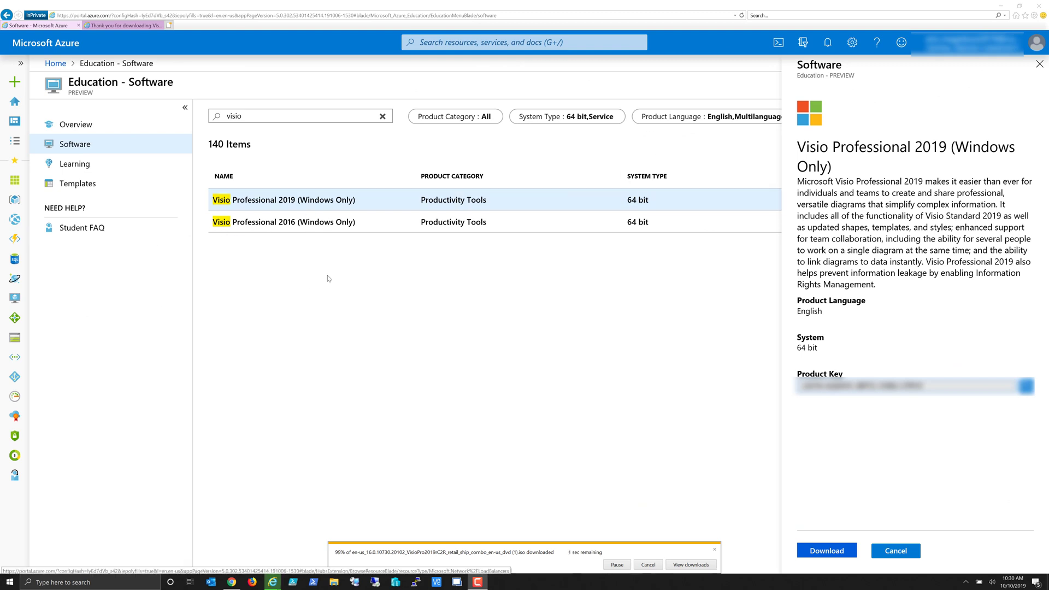
{"action": "left_click", "coordinate": [896, 551]}
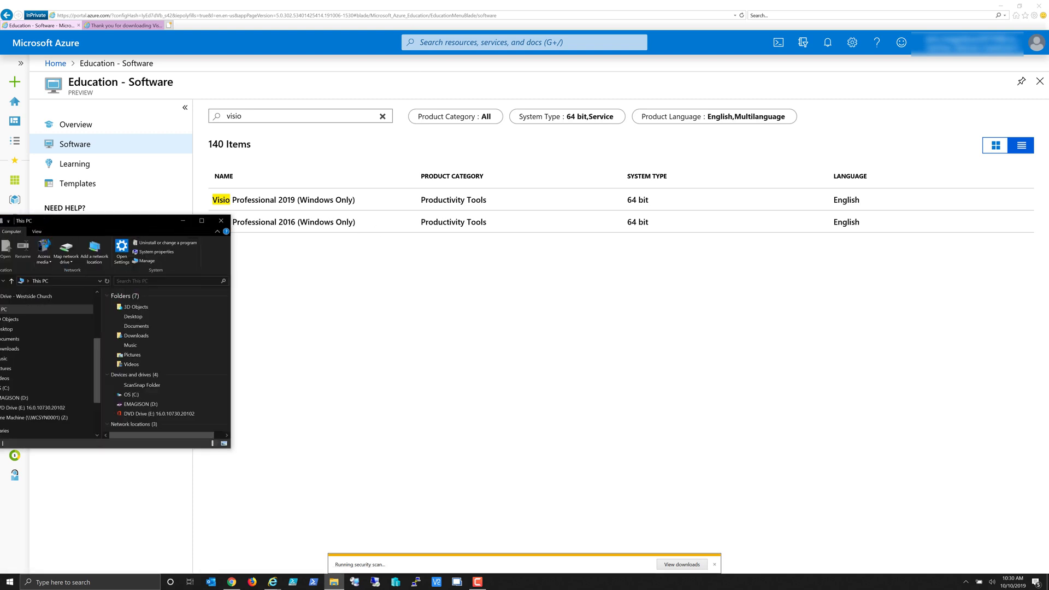
Step: Switch to File Explorer, maximize it, and mount the newest VisioPro2019 disc image, ending in "(1)", from the Downloads folder
{"action": "left_click_drag", "start_coordinate": [81, 220], "coordinate": [407, 1]}
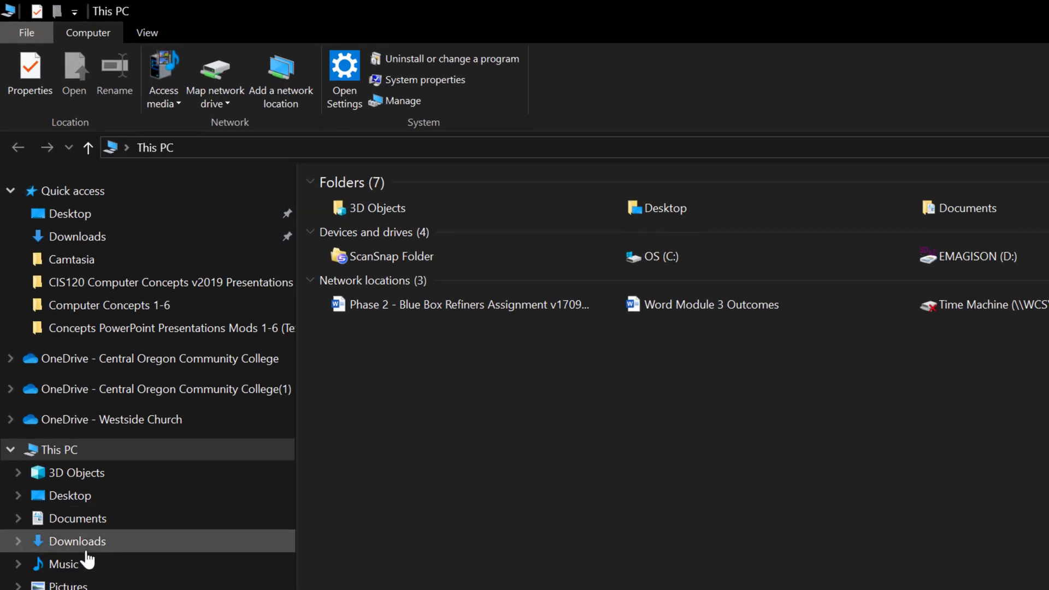
{"action": "left_click", "coordinate": [85, 550]}
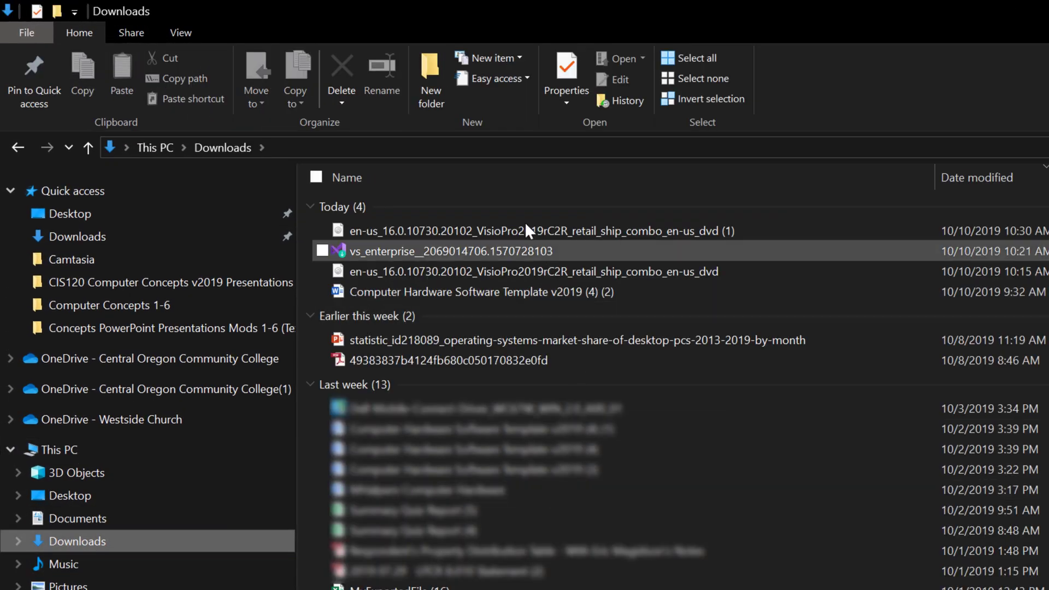
{"action": "mouse_move", "coordinate": [526, 231]}
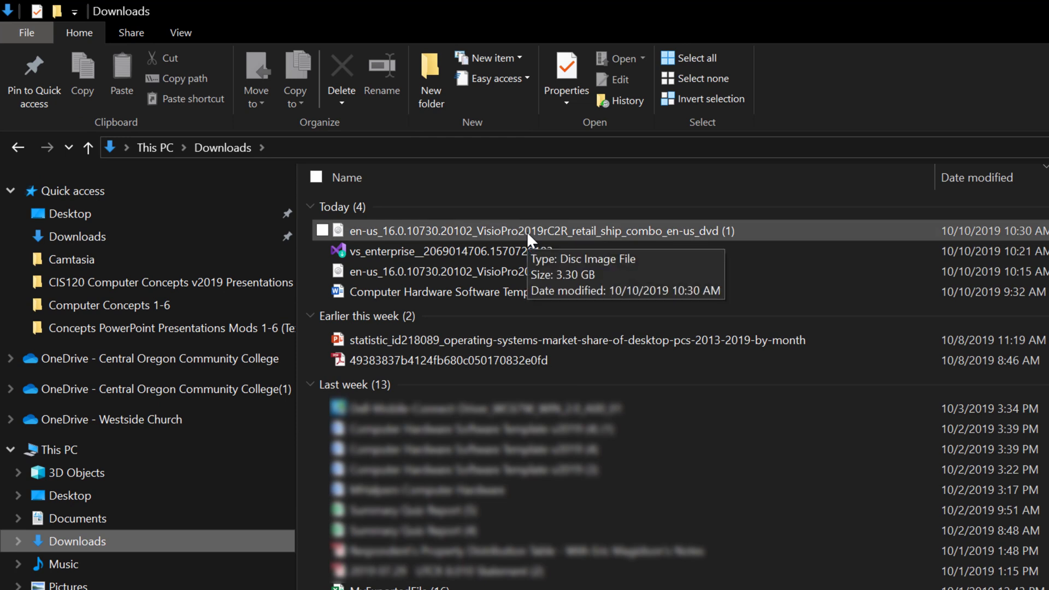
{"action": "right_click", "coordinate": [527, 231]}
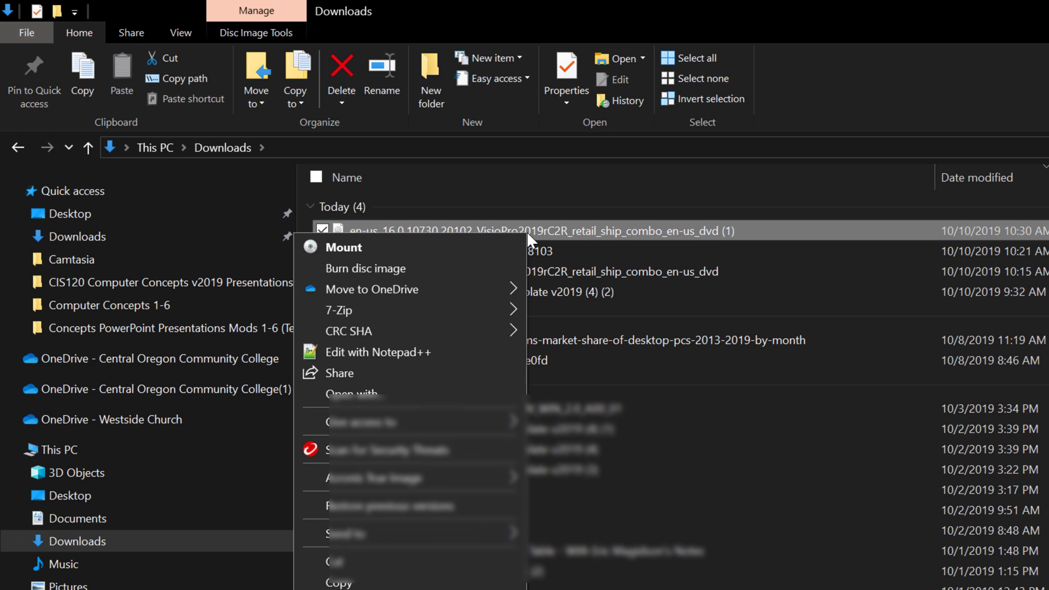
{"action": "left_click", "coordinate": [458, 247]}
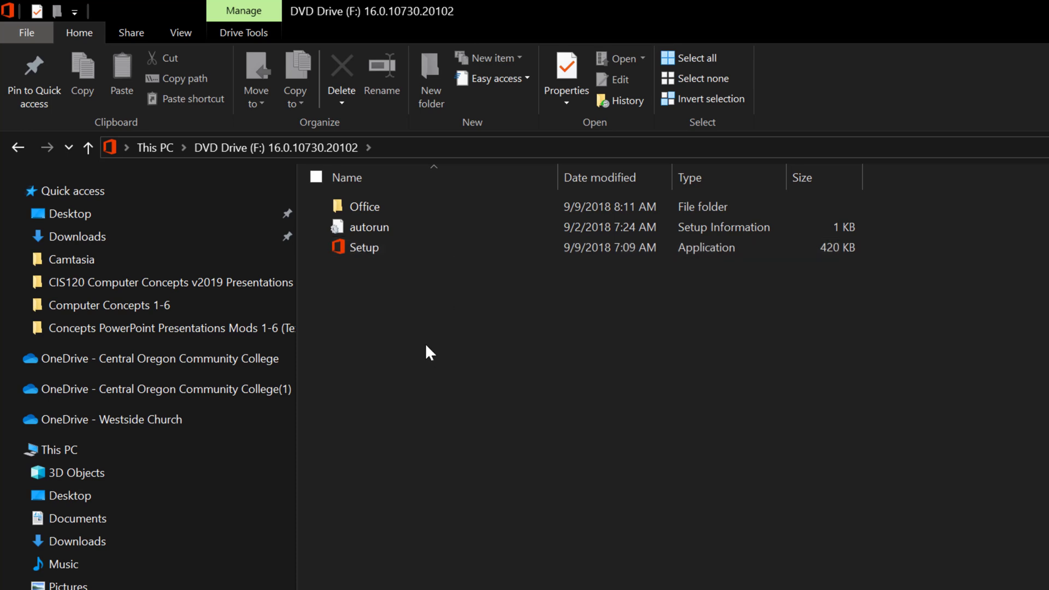
Step: Run Setup from the mounted DVD drive and choose to install the 64-bit version of Office
{"action": "left_click", "coordinate": [395, 250]}
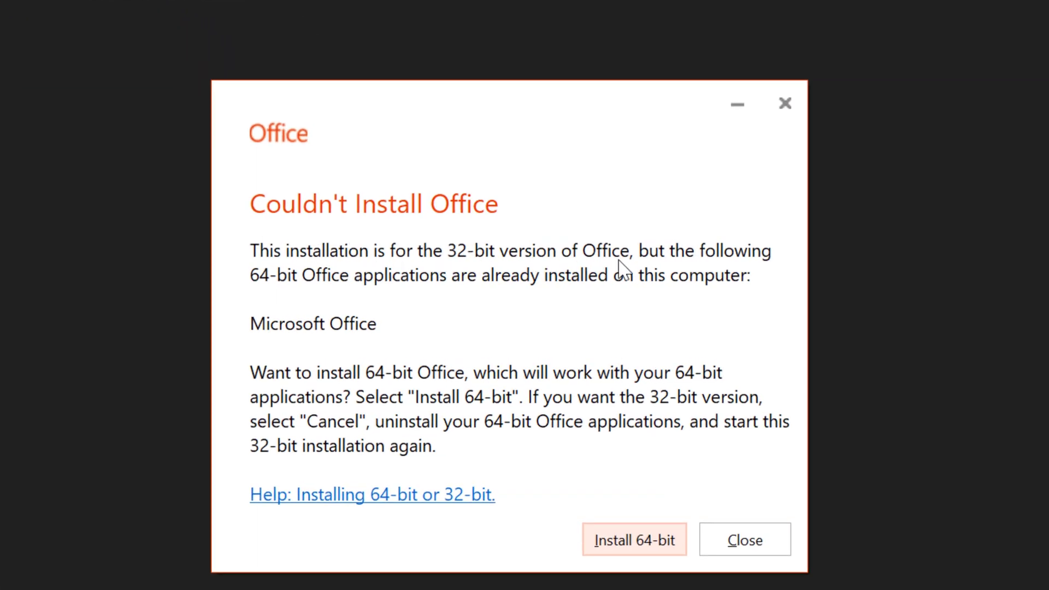
{"action": "left_click", "coordinate": [639, 544]}
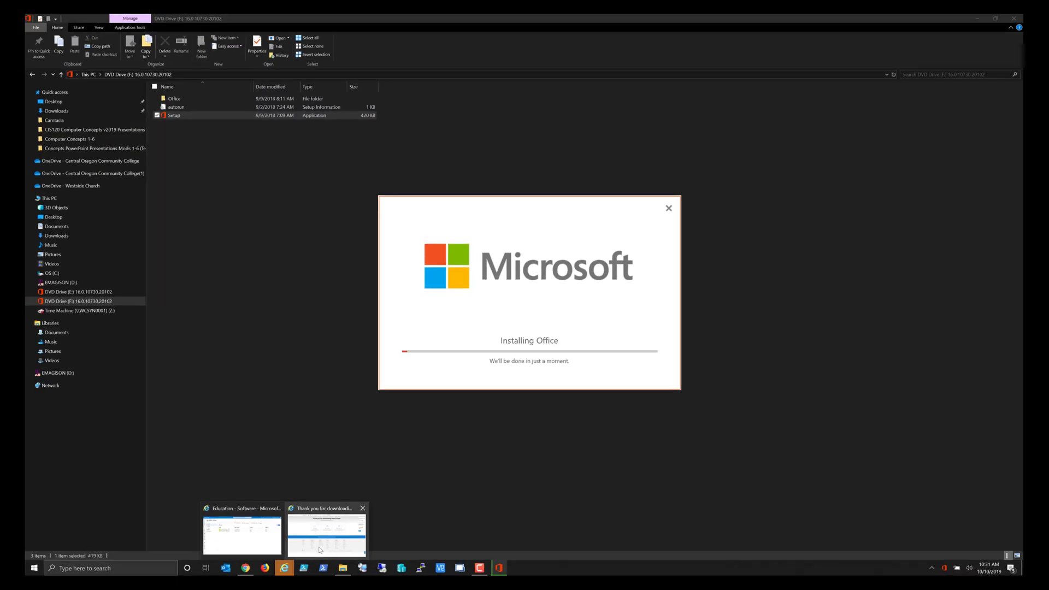
Step: Switch back to the Azure Education software page in Internet Explorer and search the list for "windows 10"
{"action": "left_click", "coordinate": [325, 543]}
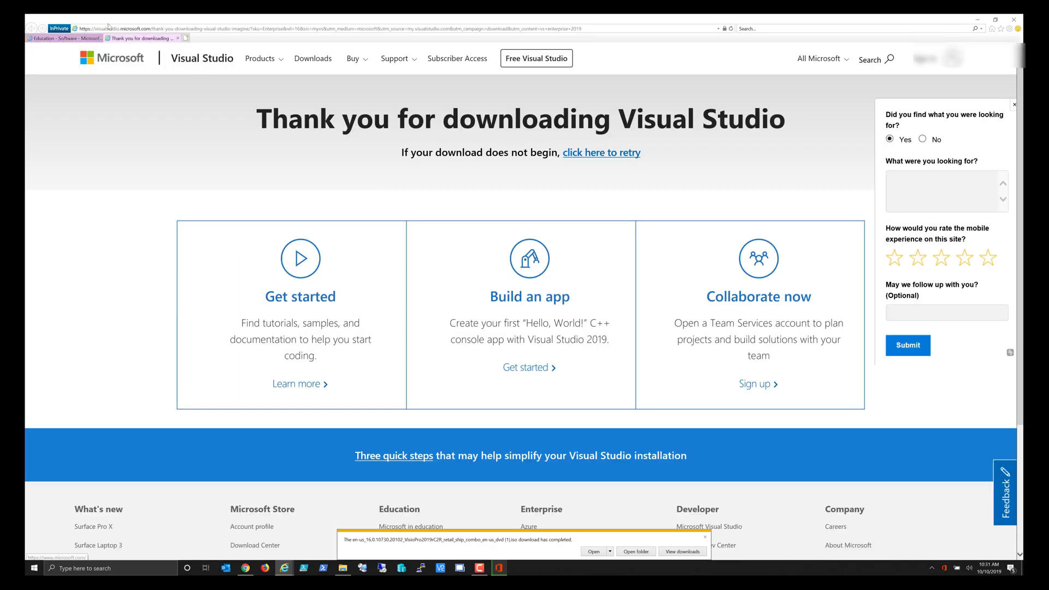
{"action": "left_click", "coordinate": [53, 39]}
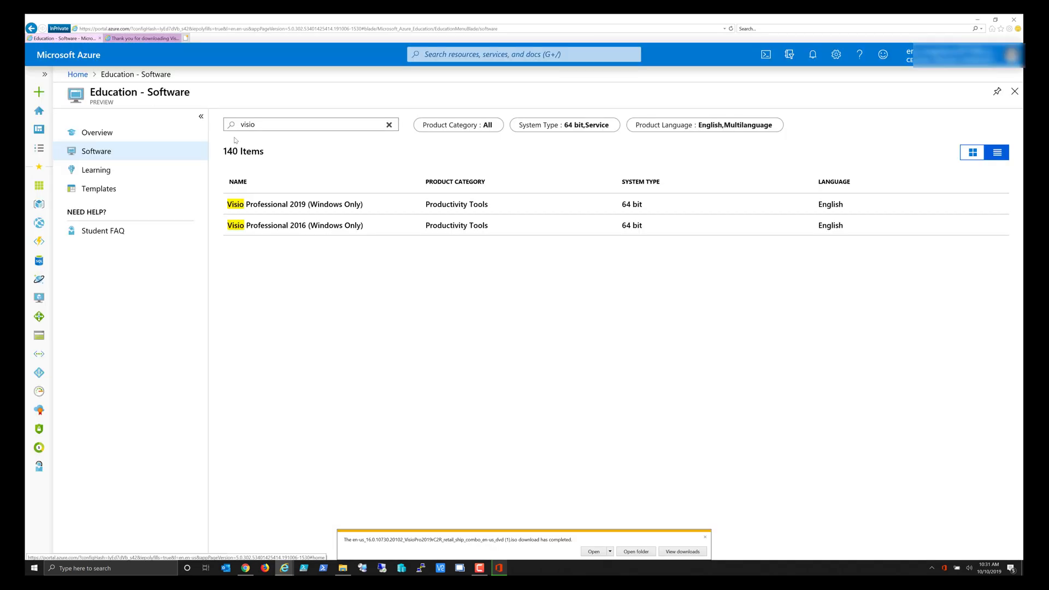
{"action": "double_click", "coordinate": [260, 126]}
{"action": "type", "text": "windows 10"}
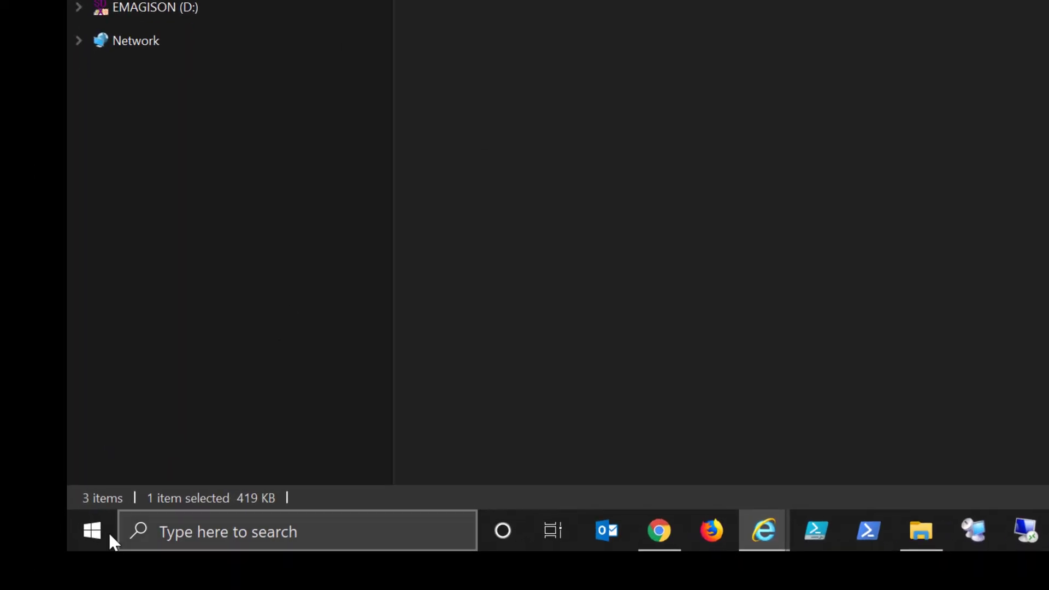
Step: Find the newly installed Visio among the Windows applications and launch it
{"action": "left_click", "coordinate": [93, 538]}
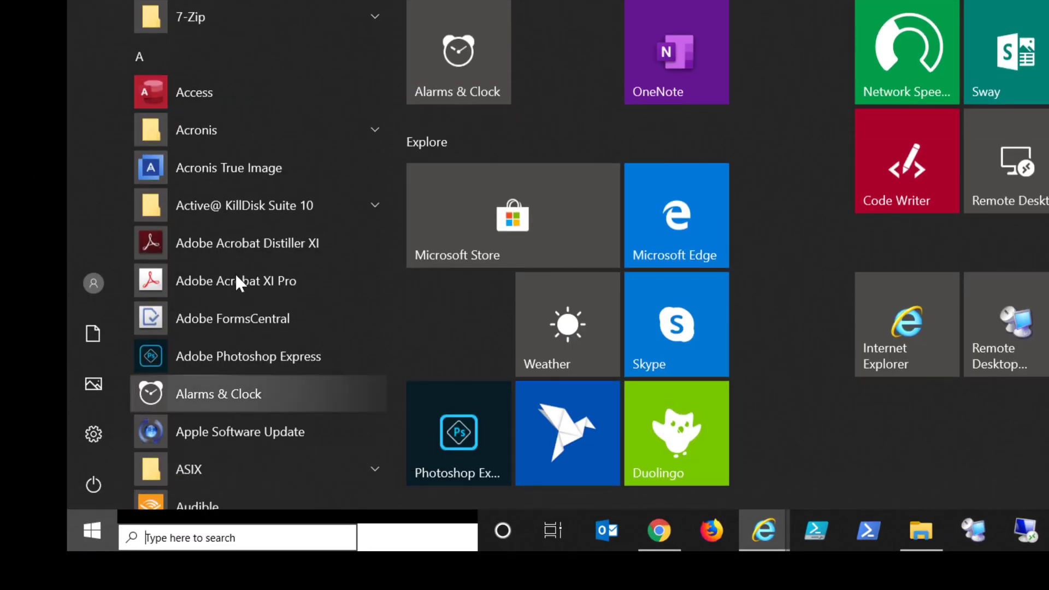
{"action": "scroll", "coordinate": [235, 273], "scroll_direction": "down", "scroll_amount": 15}
{"action": "scroll", "coordinate": [221, 306], "scroll_direction": "down", "scroll_amount": 10}
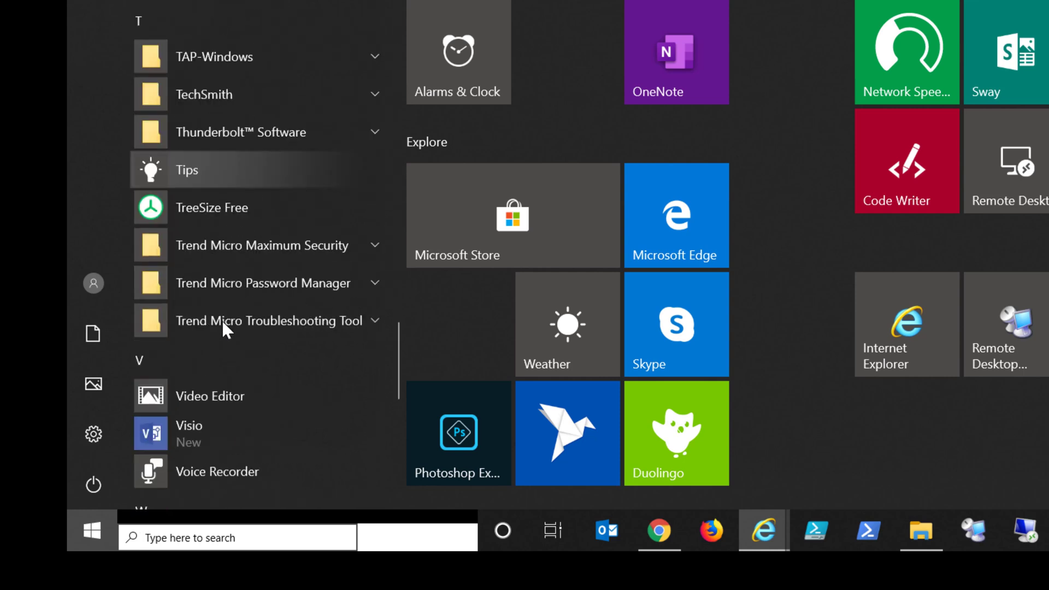
{"action": "scroll", "coordinate": [229, 306], "scroll_direction": "up", "scroll_amount": 5}
{"action": "scroll", "coordinate": [228, 315], "scroll_direction": "up", "scroll_amount": 3}
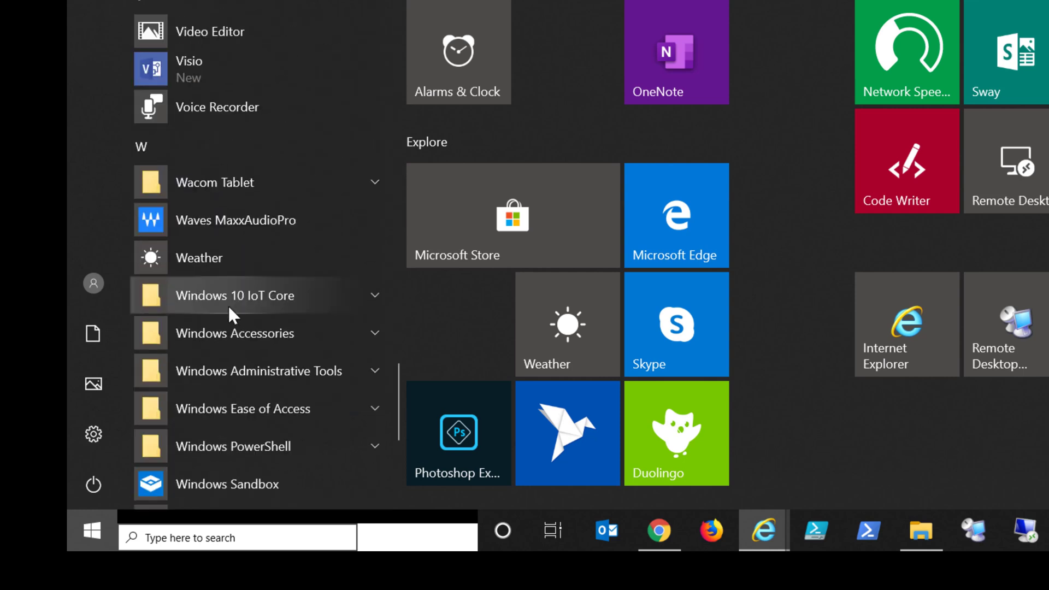
{"action": "left_click", "coordinate": [209, 70]}
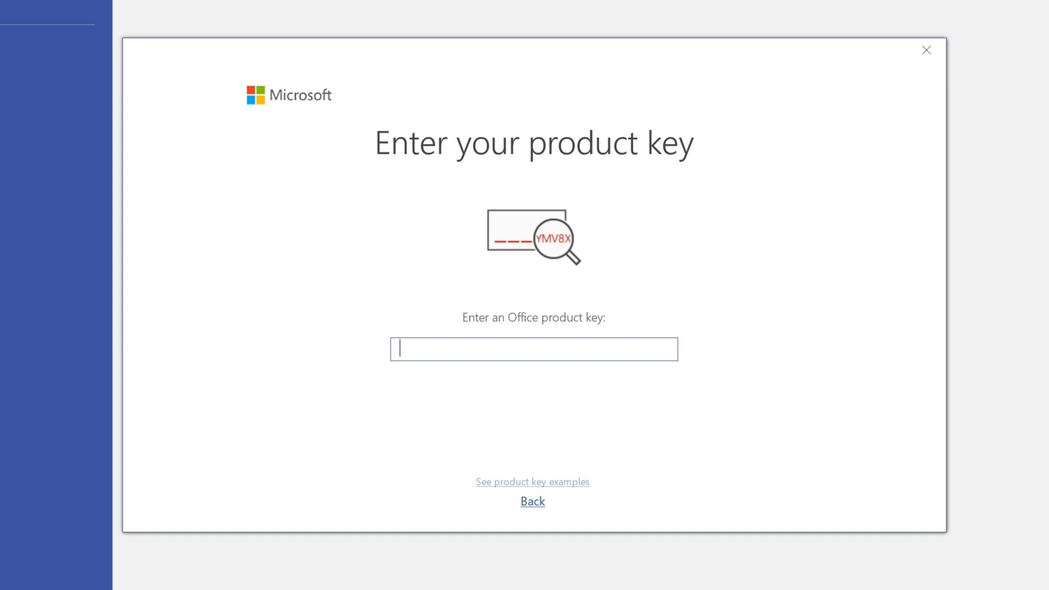
Step: Paste the copied product key into the Office product key field, replacing any wrong entry, and activate Office
{"action": "key", "text": "ctrl+v"}
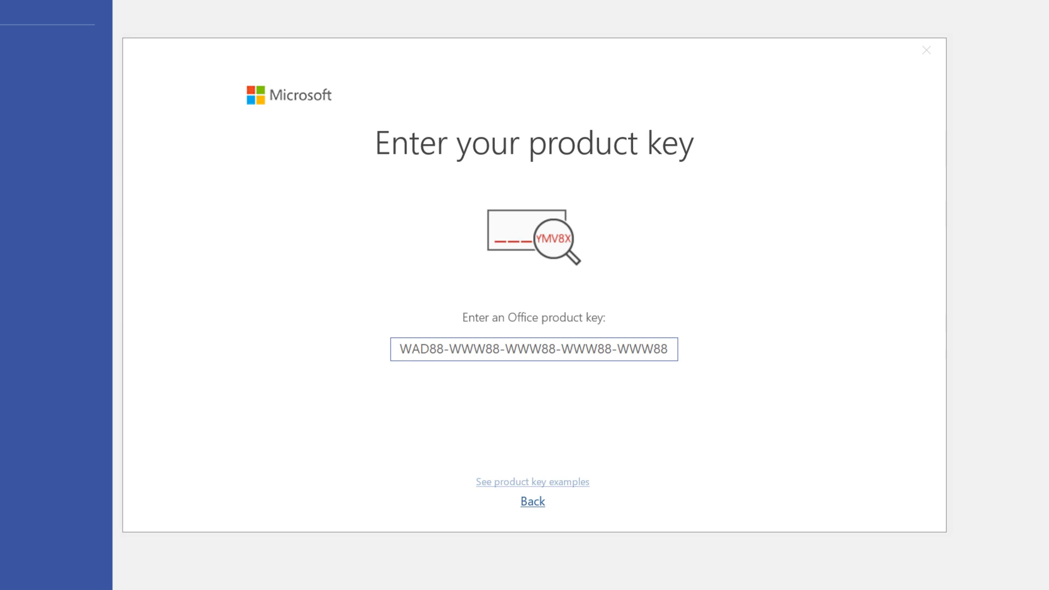
{"action": "key", "text": "ctrl+a"}
{"action": "key", "text": "ctrl+v"}
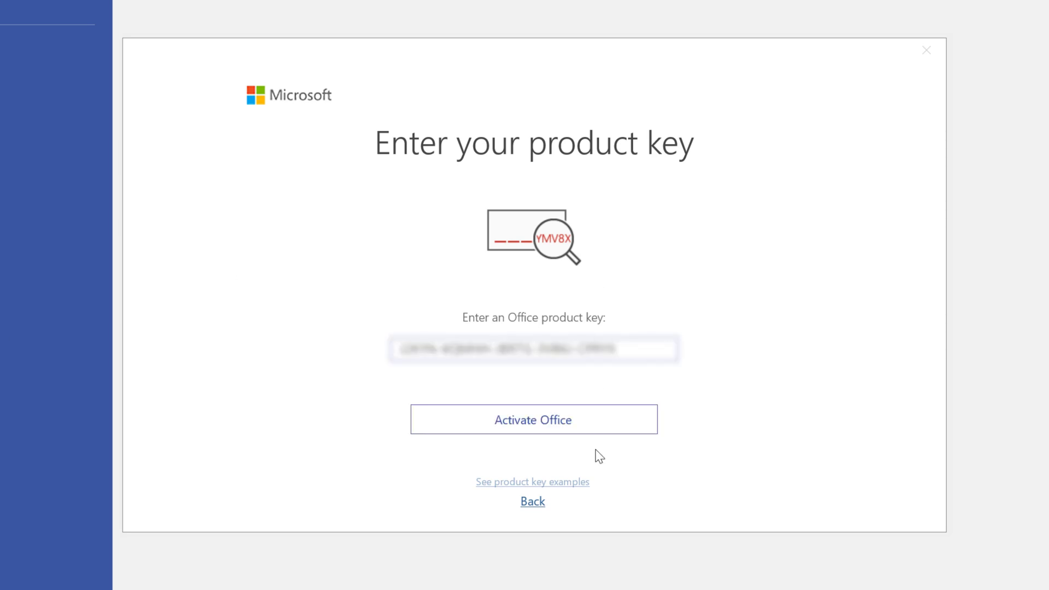
{"action": "left_click", "coordinate": [565, 427]}
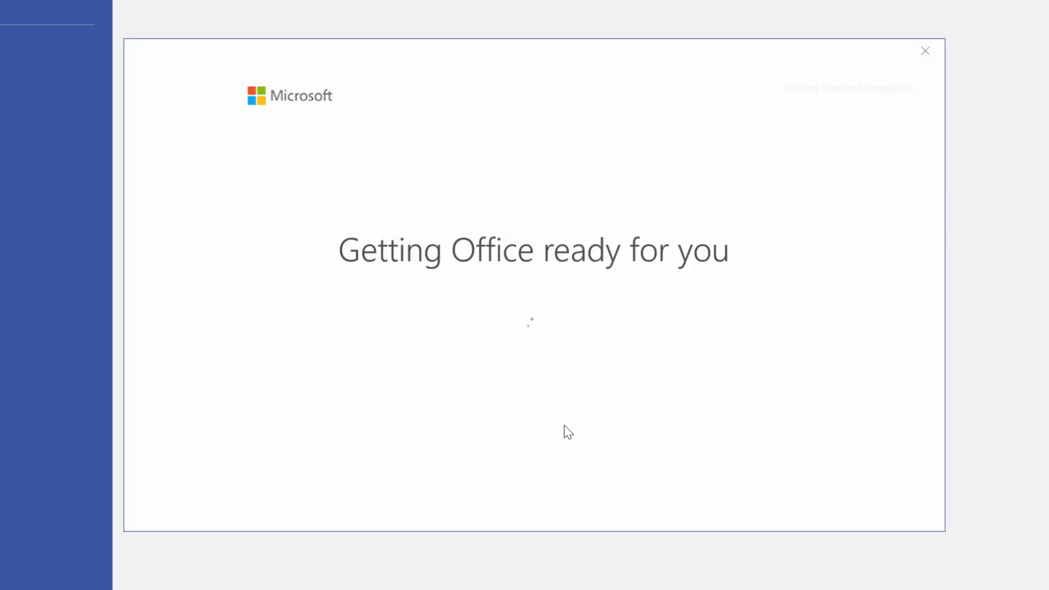